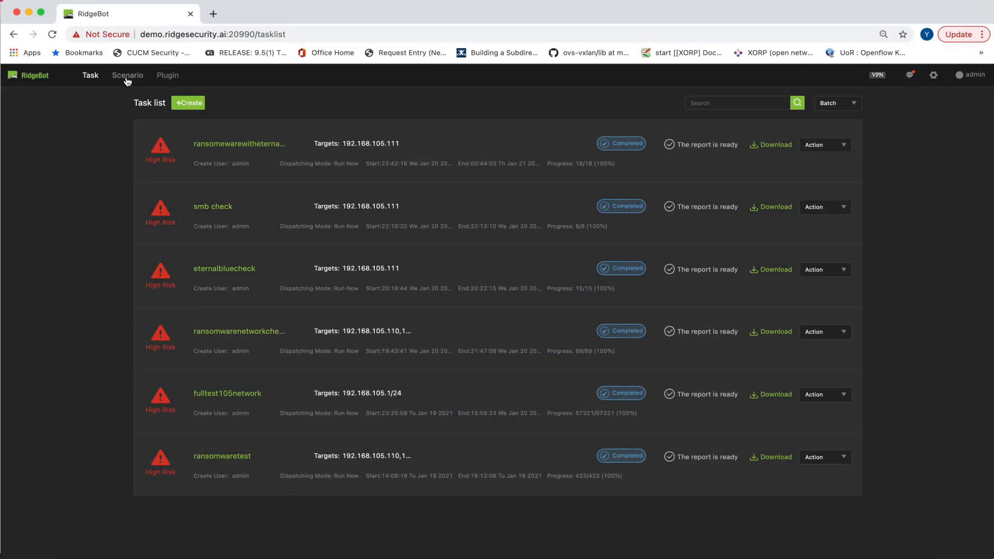
Pick the Ransomware Attack Simulation system scenario as the basis for a new task.
click(127, 78)
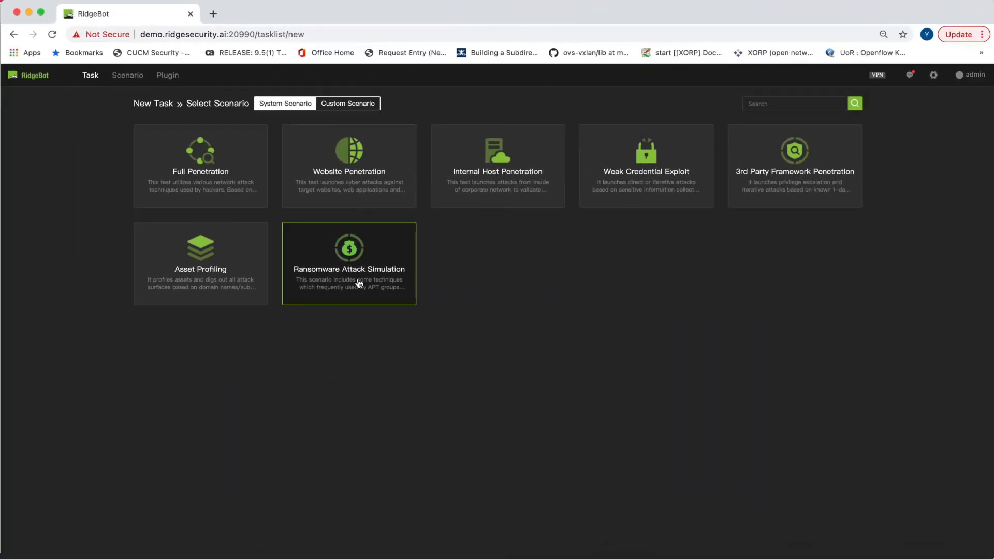
click(358, 282)
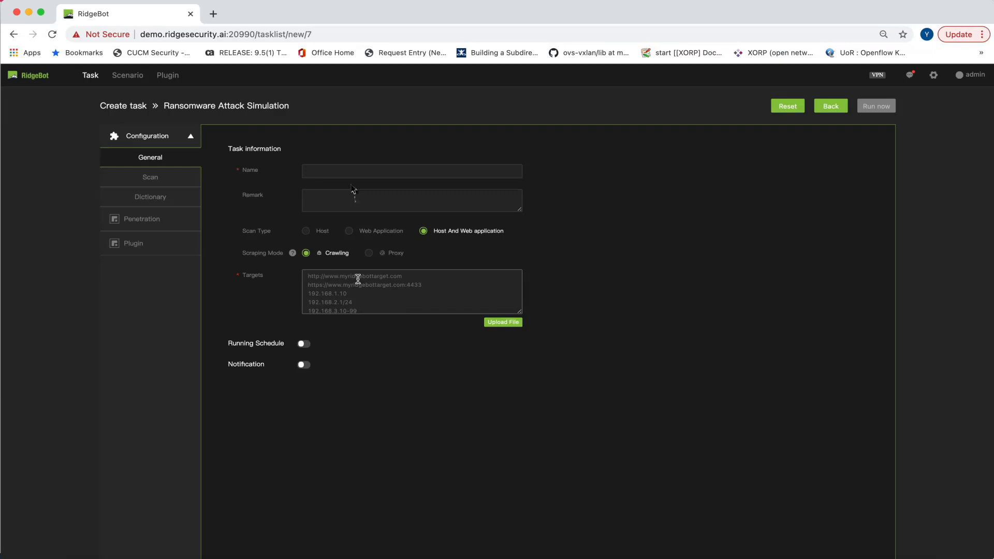
Name the task 'ransomewarecheck' with targets 192.168.105.110 and 192.168.105.111 on separate lines.
click(345, 172)
text(ran)
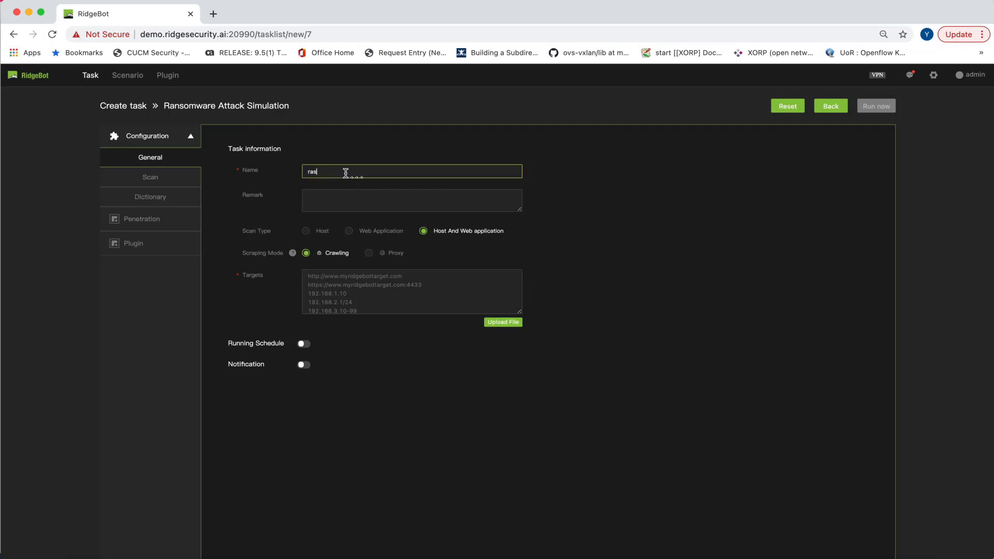
text(somew)
text(arecheck)
click(319, 282)
text(1)
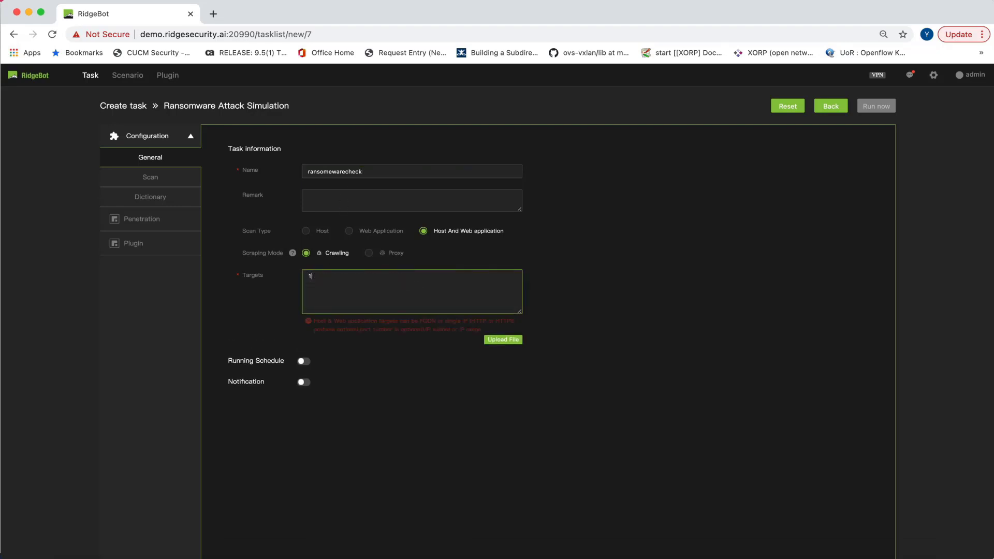
text(92.168.)
text(105.11)
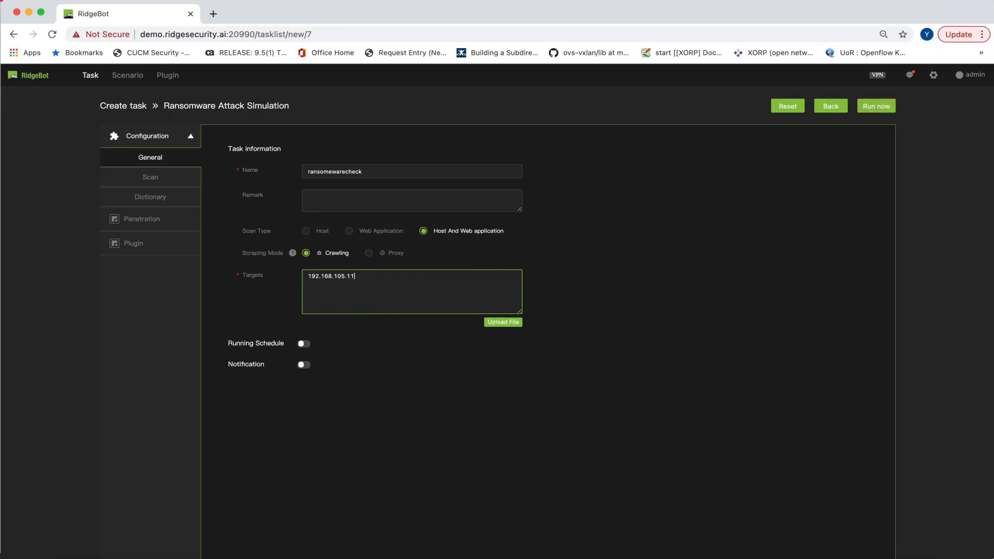
text(0)
key(Return)
text(19)
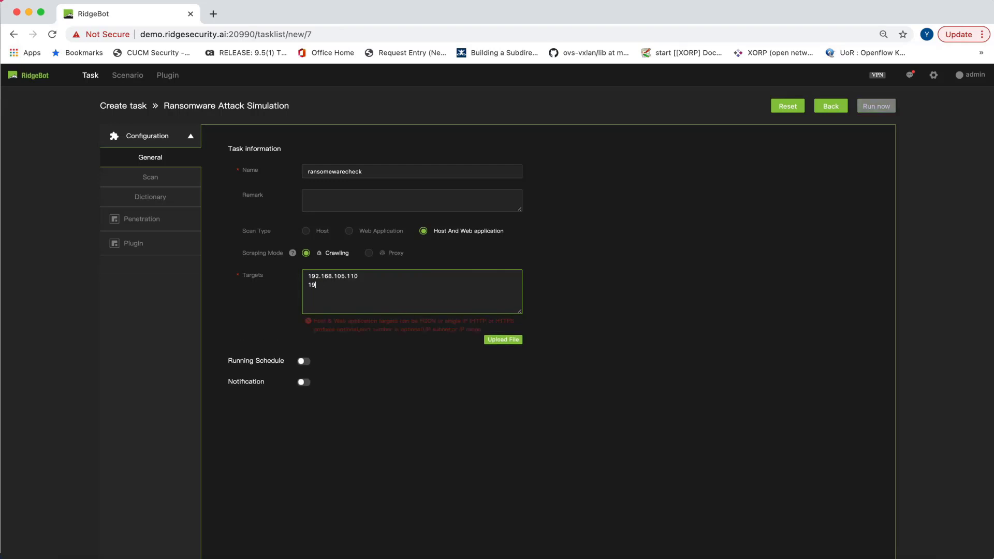
text(2.168.)
text(105.111)
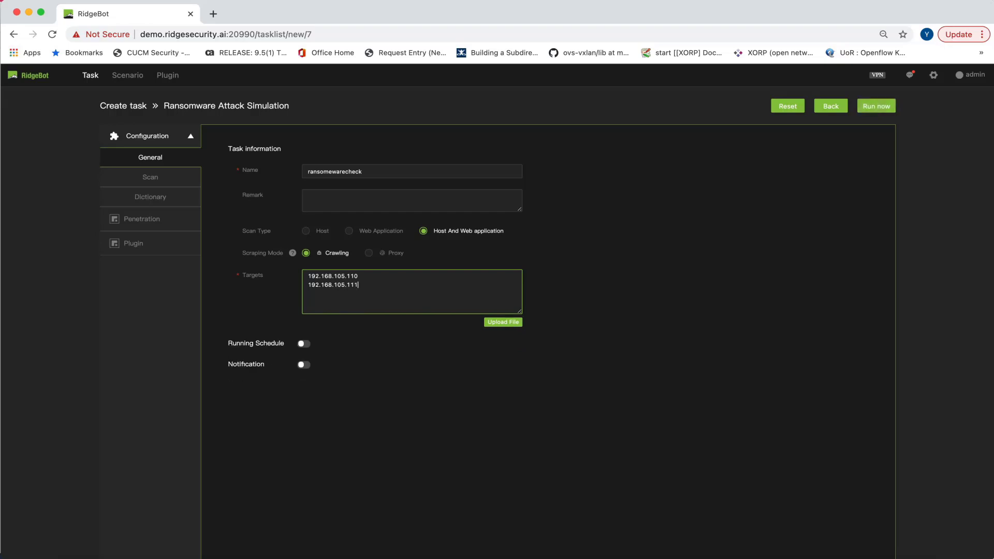
Filter the task's plugin list by 'ms17-010'.
click(155, 246)
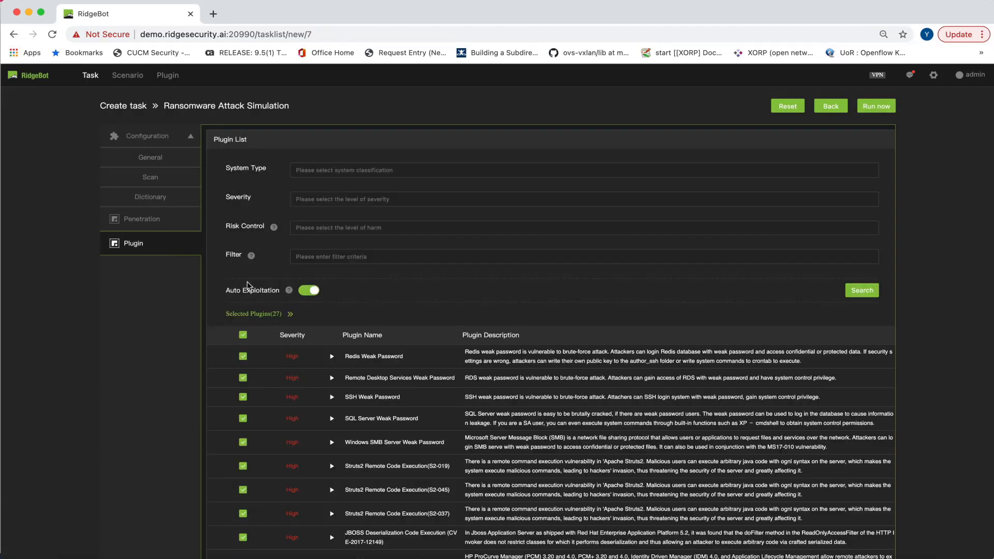
click(327, 251)
text(ms)
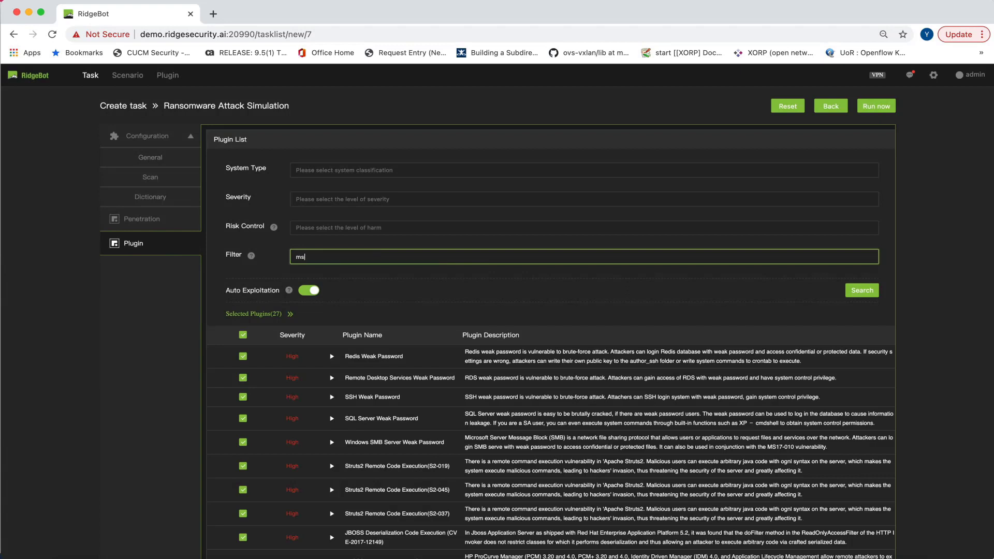
text(17-)
text(010)
click(859, 290)
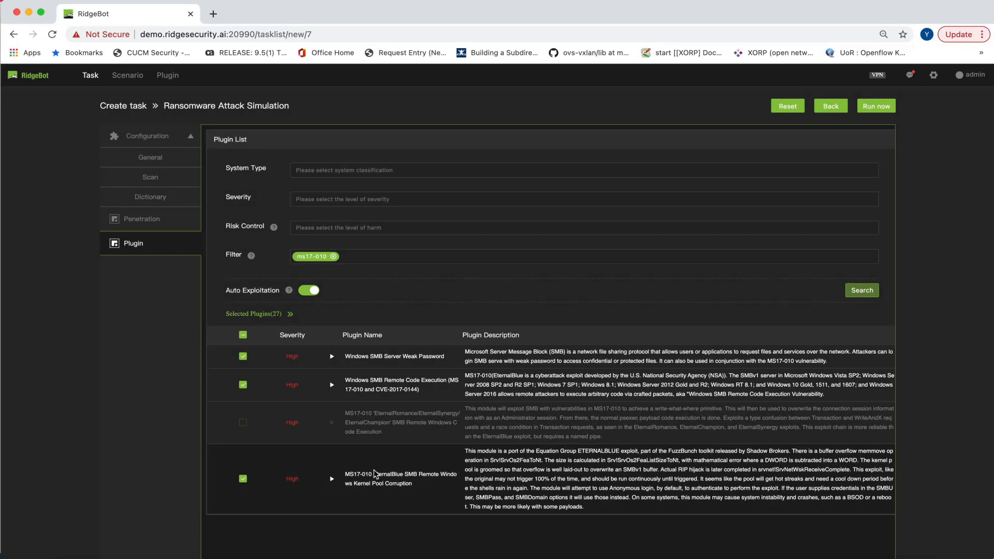
Include the MS17-010 EternalRomance SMB plugin and run the task now.
click(332, 422)
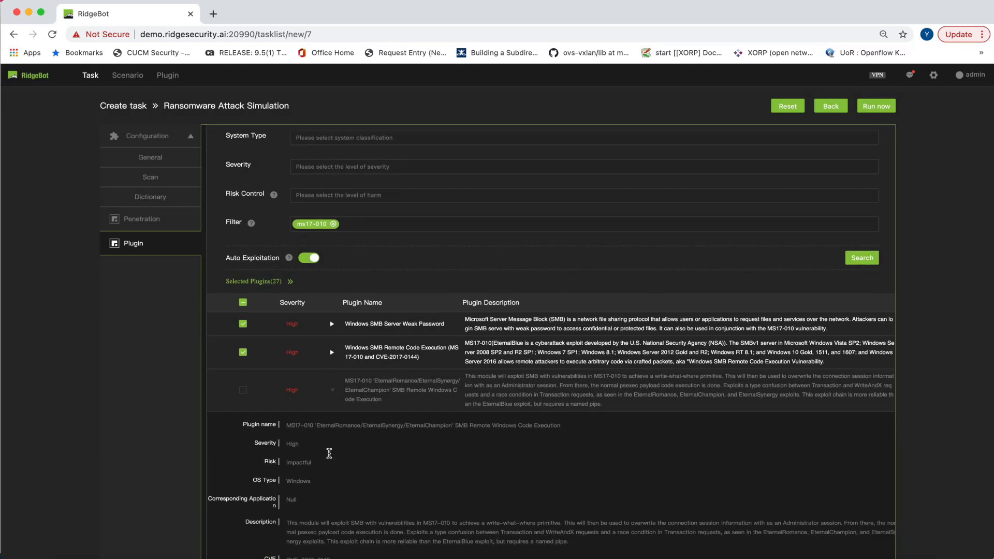
scroll(328, 450, down, 2)
click(244, 337)
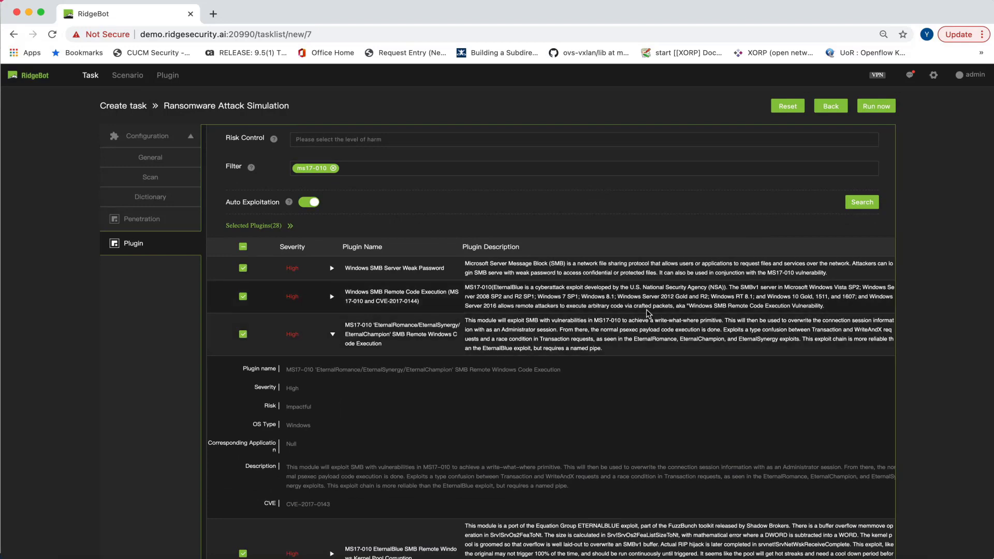
click(877, 109)
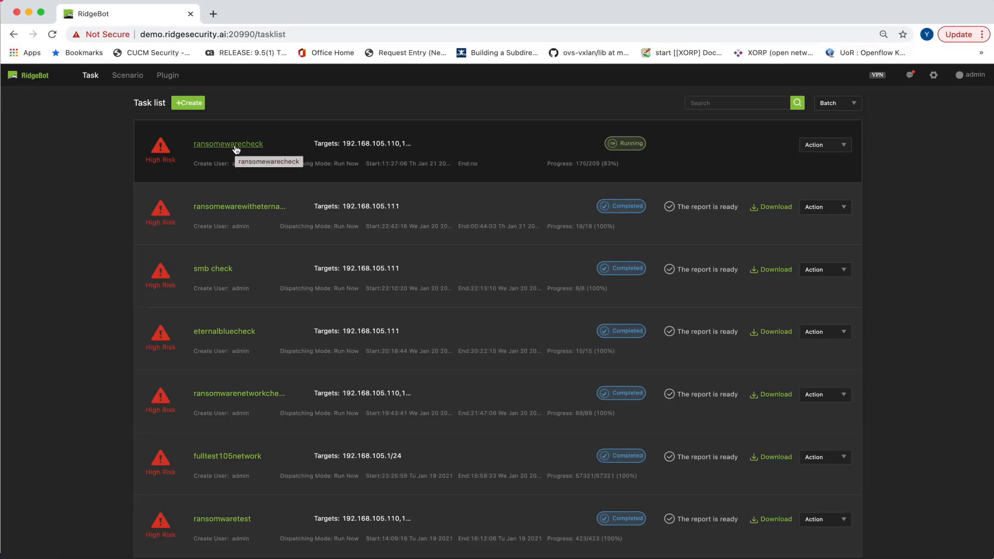
Open the ransomwarecheck task's detail page with its attack graph and findings.
click(236, 147)
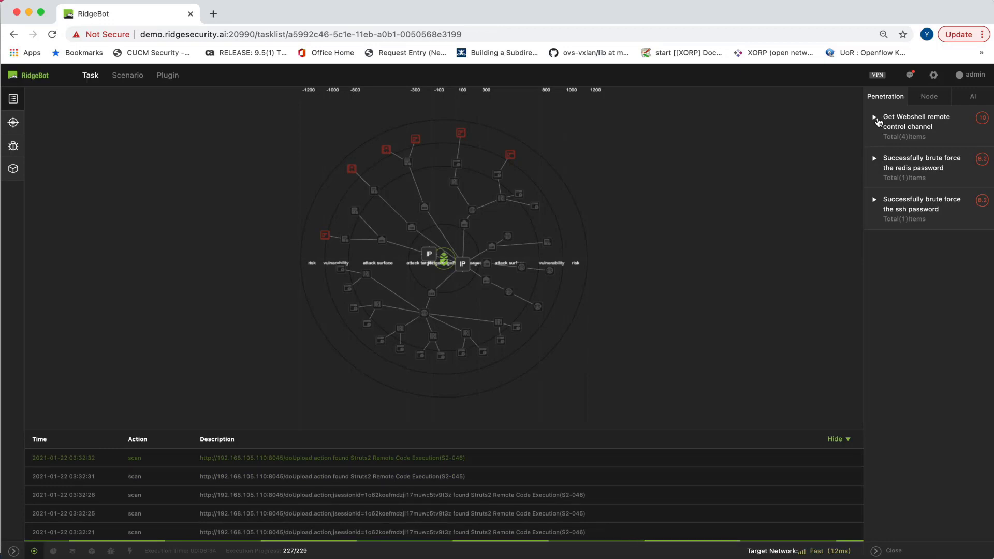
Show the Get Webshell attack path to 192.168.105.111 via MS17-010 EternalBlue.
click(875, 118)
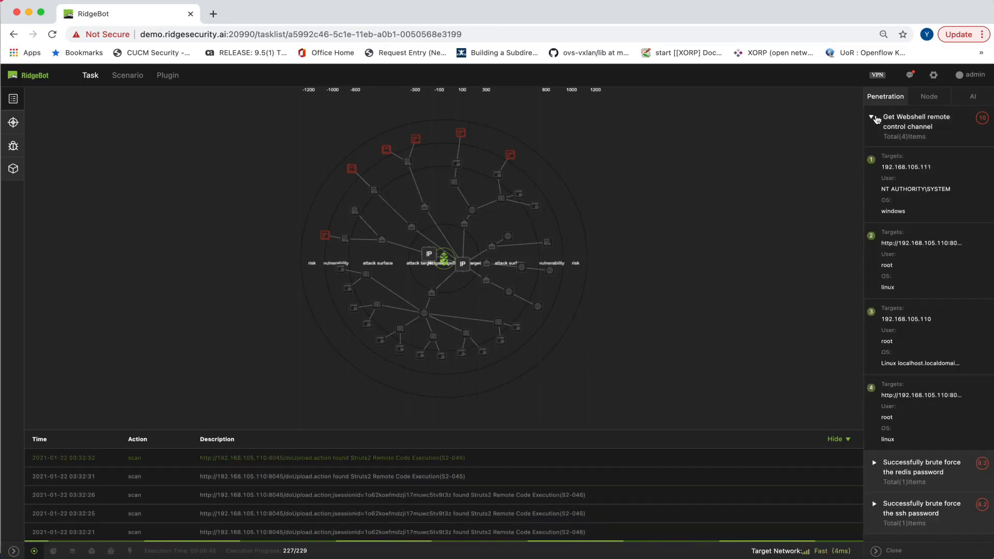
click(907, 186)
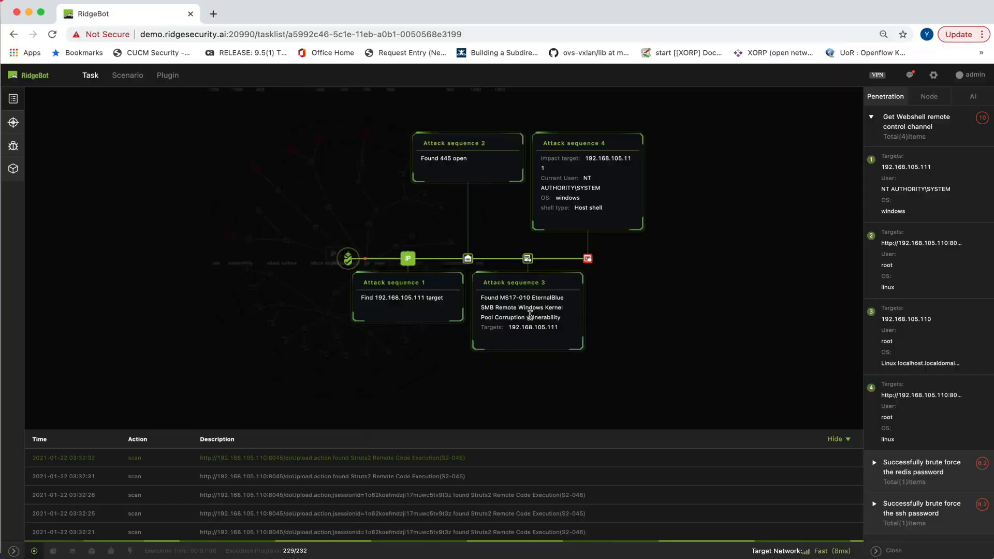
Reveal the masked credential of the SSH Weak Password risk, then collapse it.
click(107, 551)
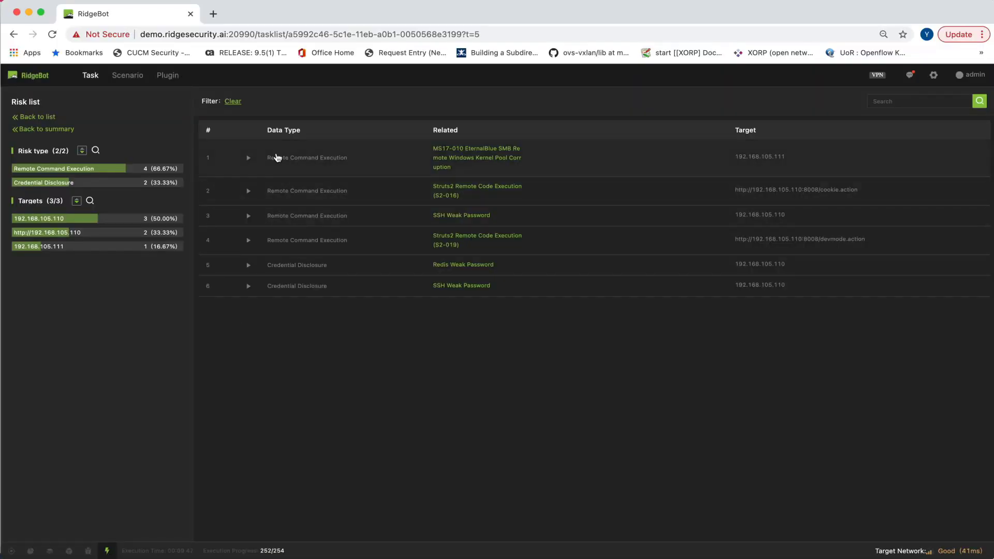
click(248, 287)
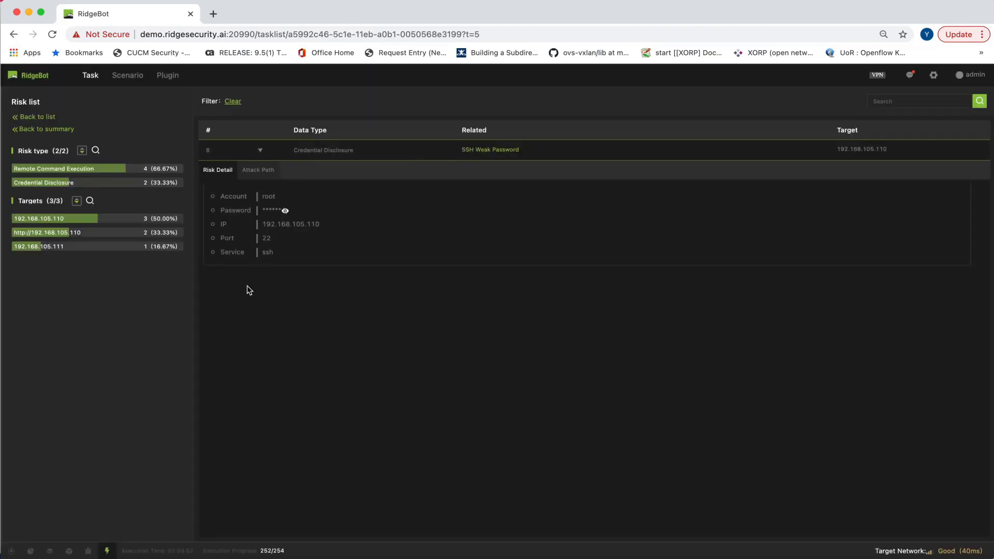
click(282, 211)
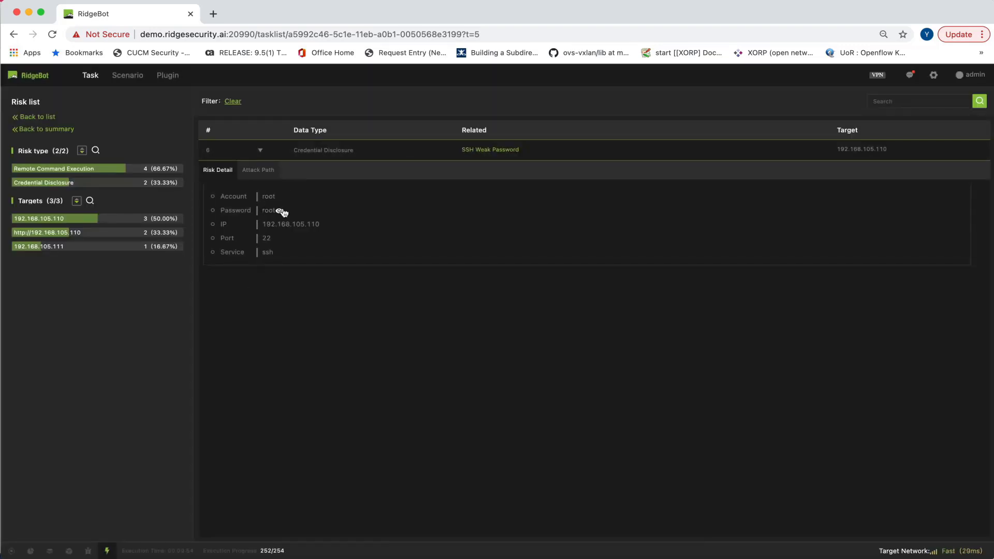
click(217, 153)
Run Current User and Network Card Info in the Struts2 risk's terminal.
click(302, 192)
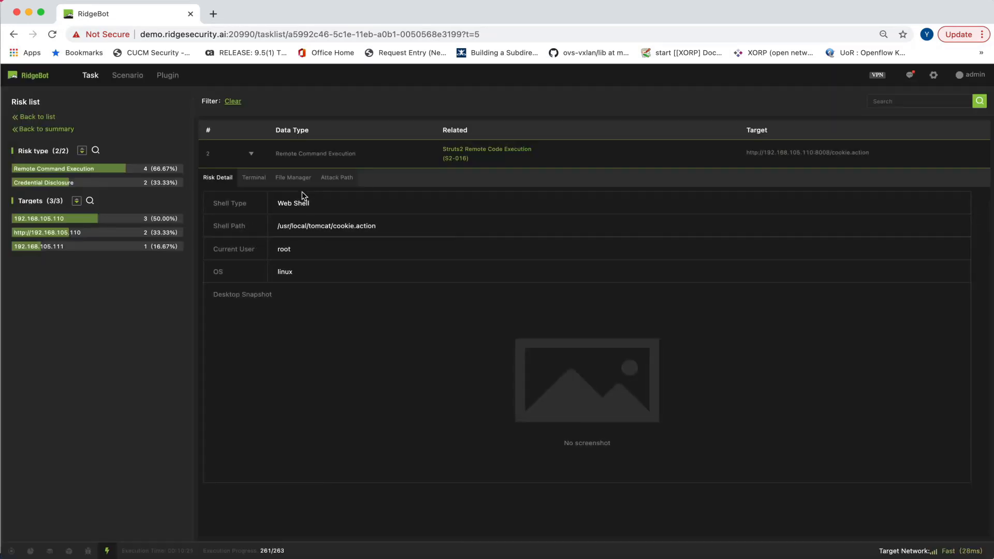
click(258, 184)
click(252, 209)
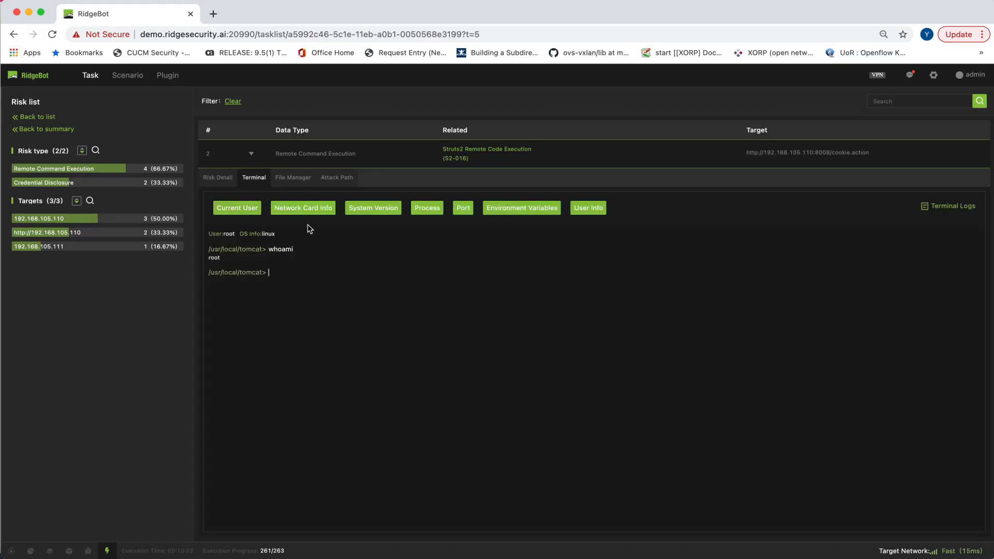
click(317, 214)
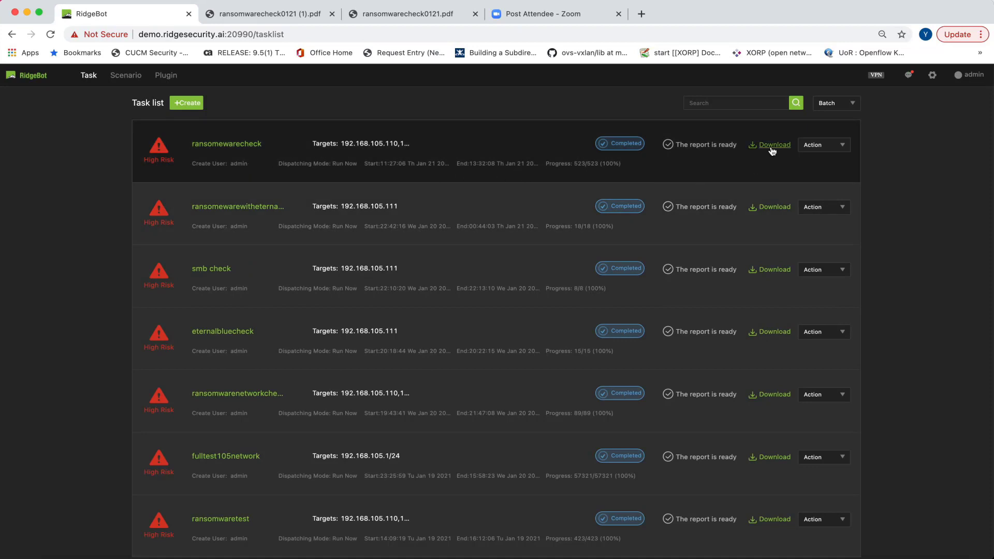
Export the ransomwarecheck report in PDF format and open the downloaded file.
click(772, 150)
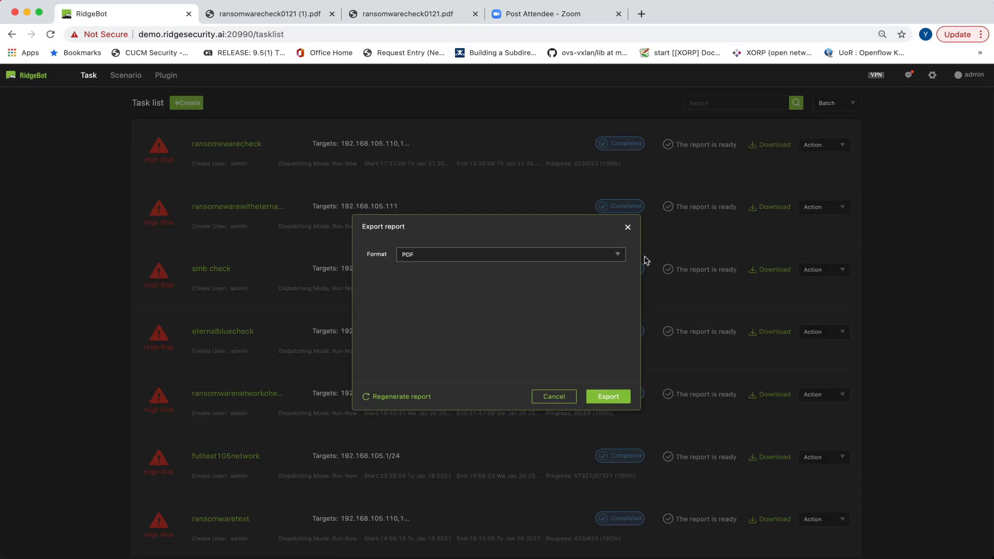
click(620, 258)
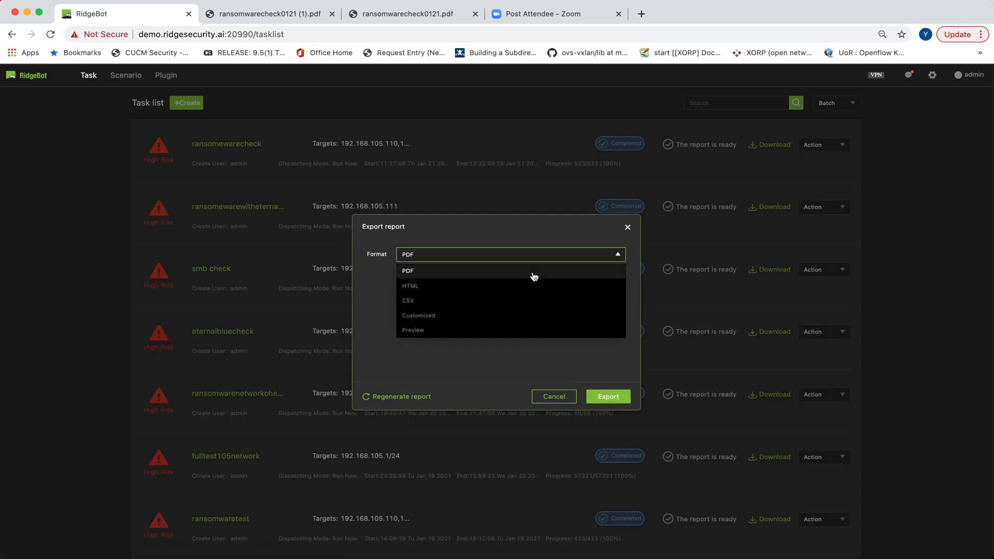
click(515, 271)
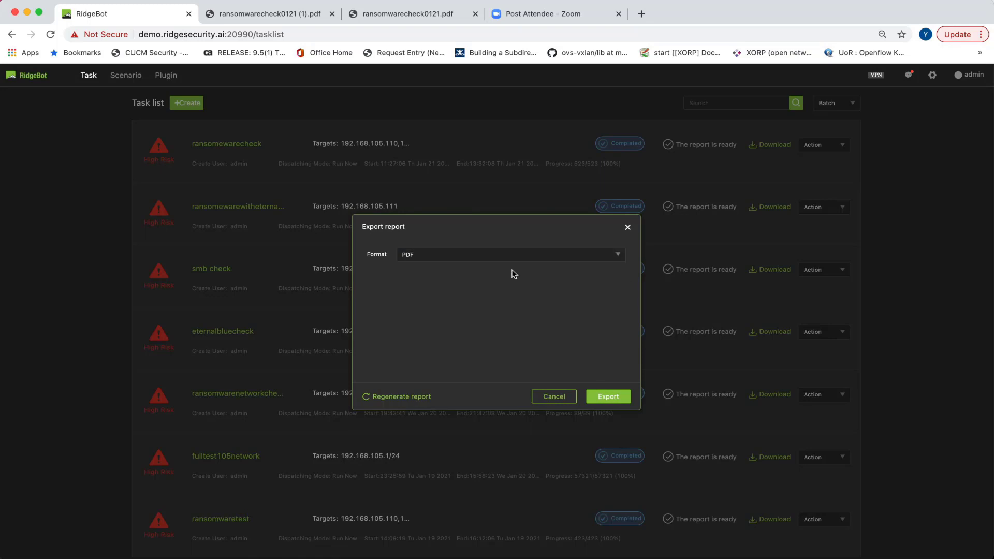
click(609, 397)
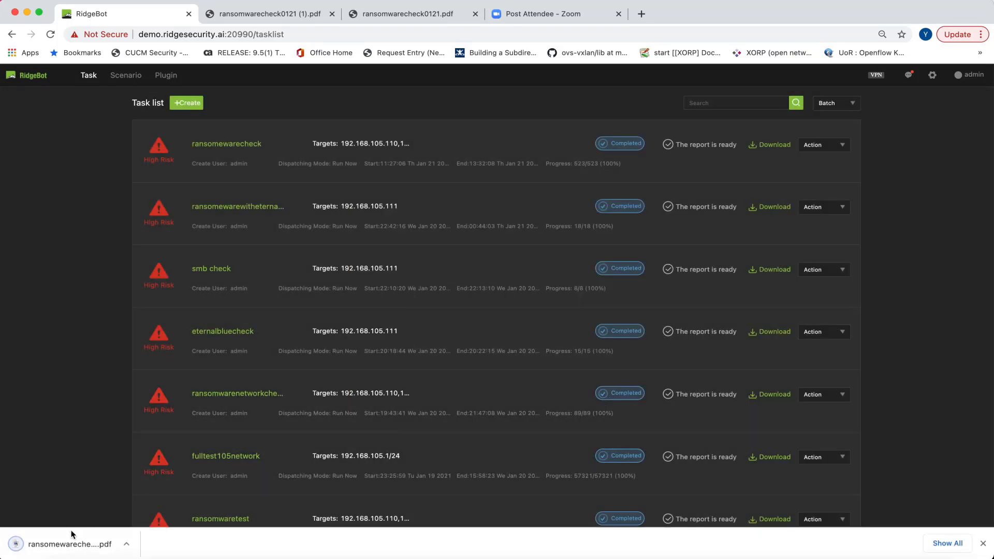
click(69, 543)
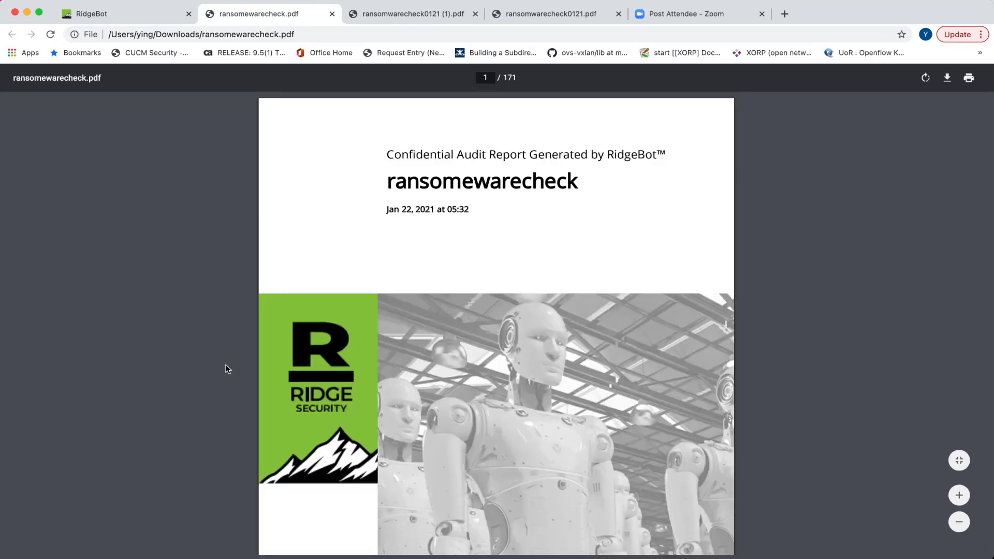
Scroll the PDF report from Executive Summary down to the critical EternalBlue risk on 192.168.105.111.
scroll(238, 359, down, 10)
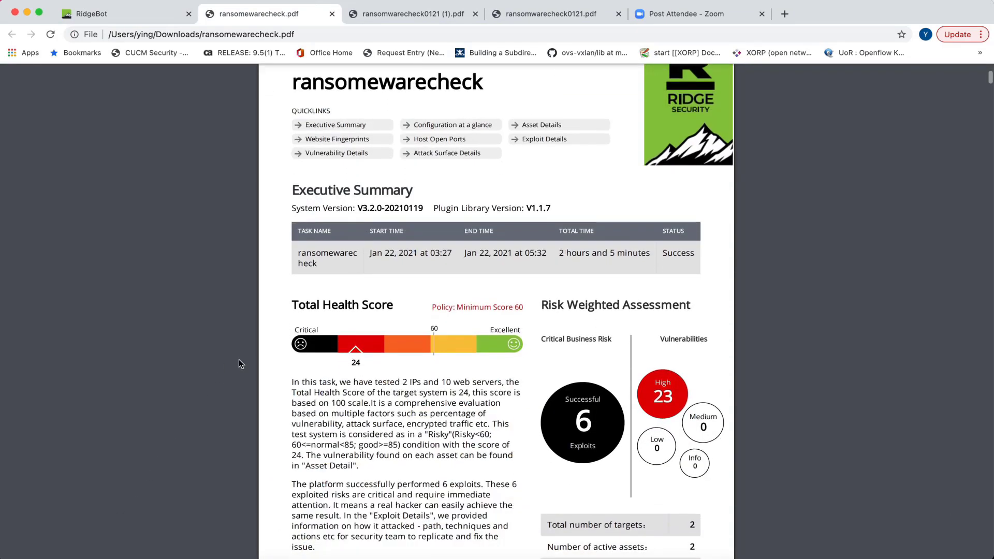
scroll(238, 359, down, 2)
scroll(238, 359, down, 10)
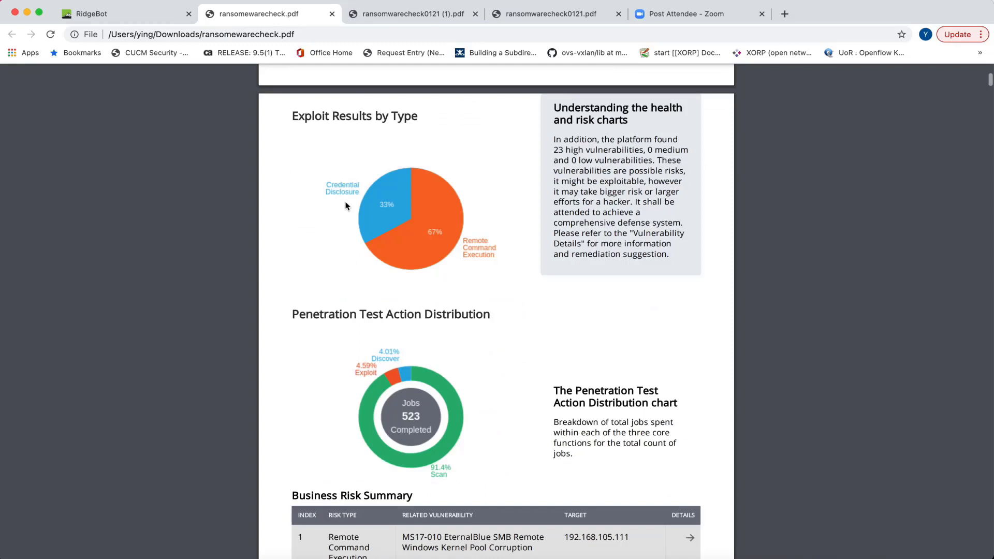
scroll(345, 206, down, 3)
scroll(345, 206, down, 2)
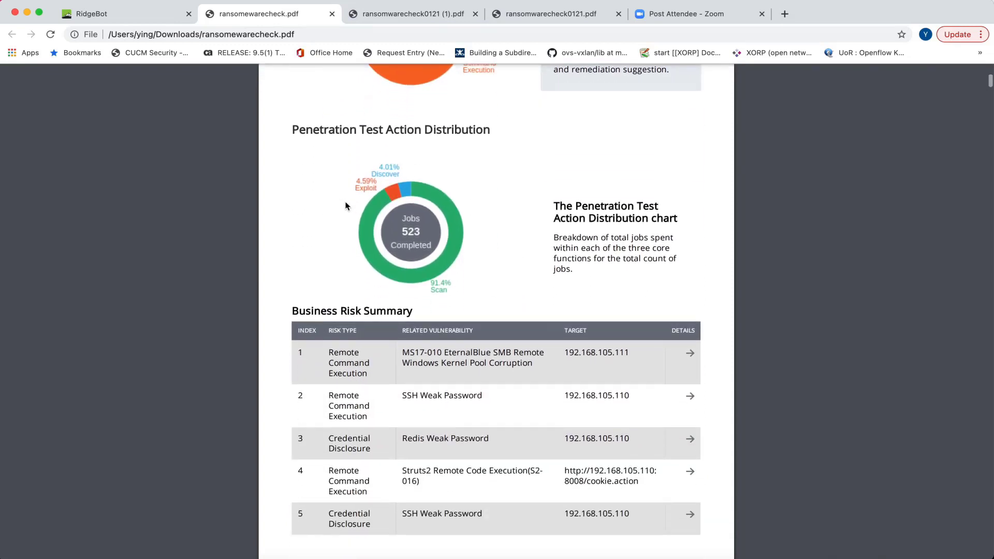
scroll(348, 205, down, 1)
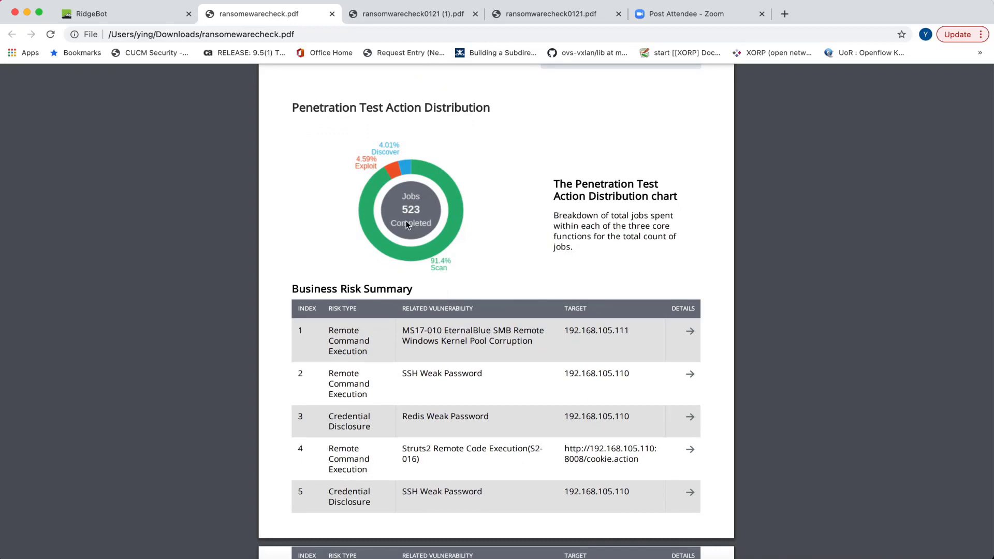
scroll(419, 243, down, 10)
scroll(466, 186, down, 10)
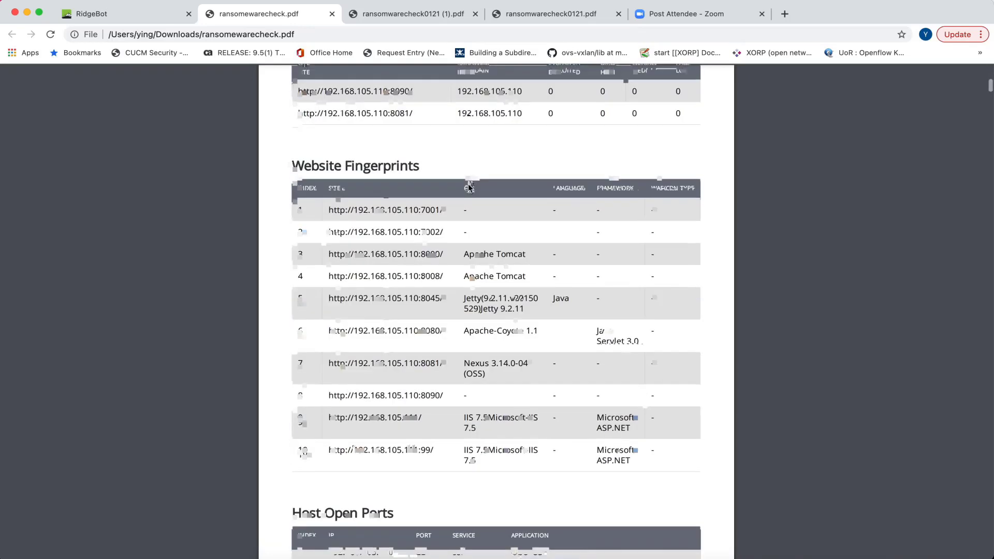
scroll(466, 187, down, 1)
scroll(469, 187, down, 1)
scroll(469, 188, down, 2)
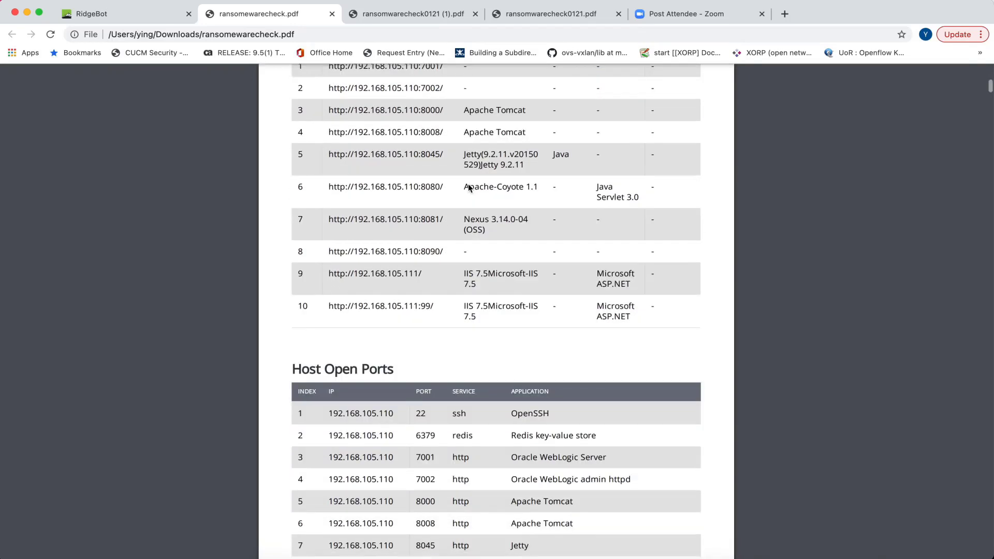
scroll(469, 188, down, 10)
scroll(403, 155, down, 2)
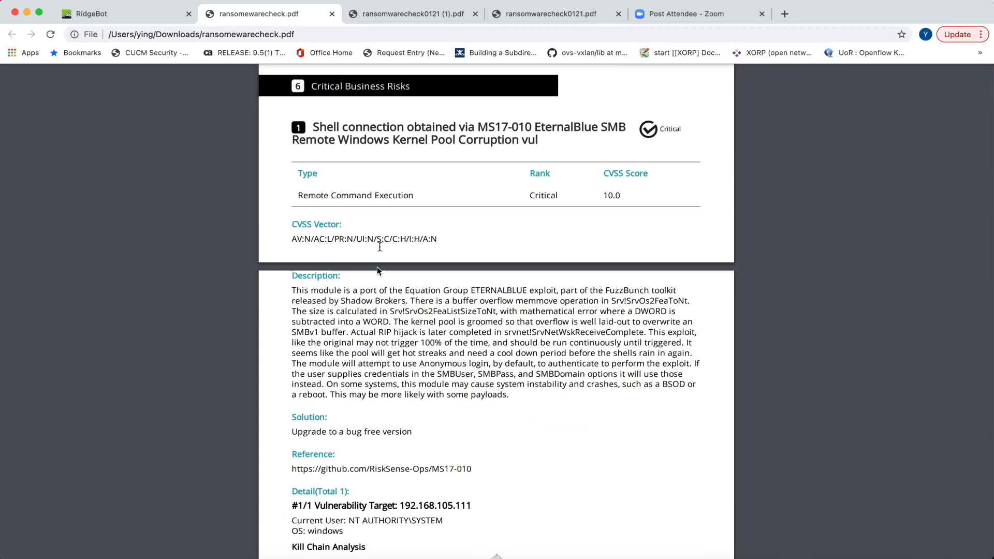
scroll(377, 266, down, 4)
scroll(377, 266, down, 4)
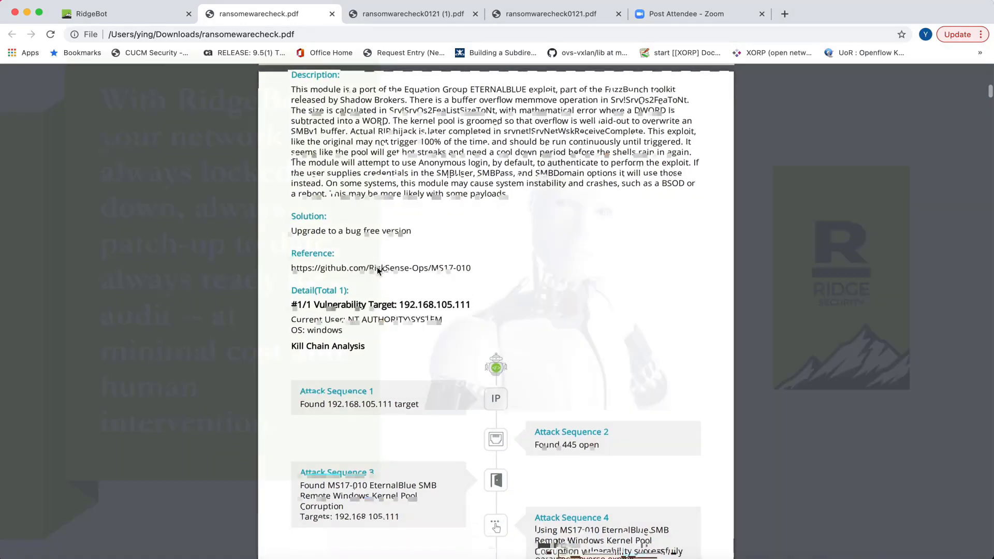